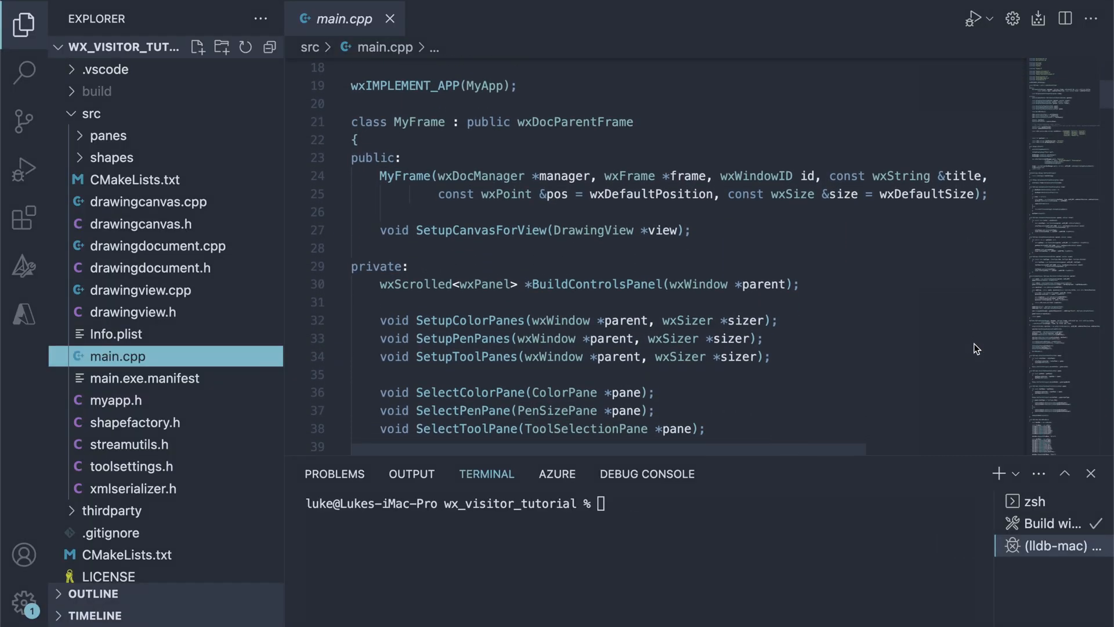
scroll(975, 349, down, 3)
scroll(975, 348, down, 3)
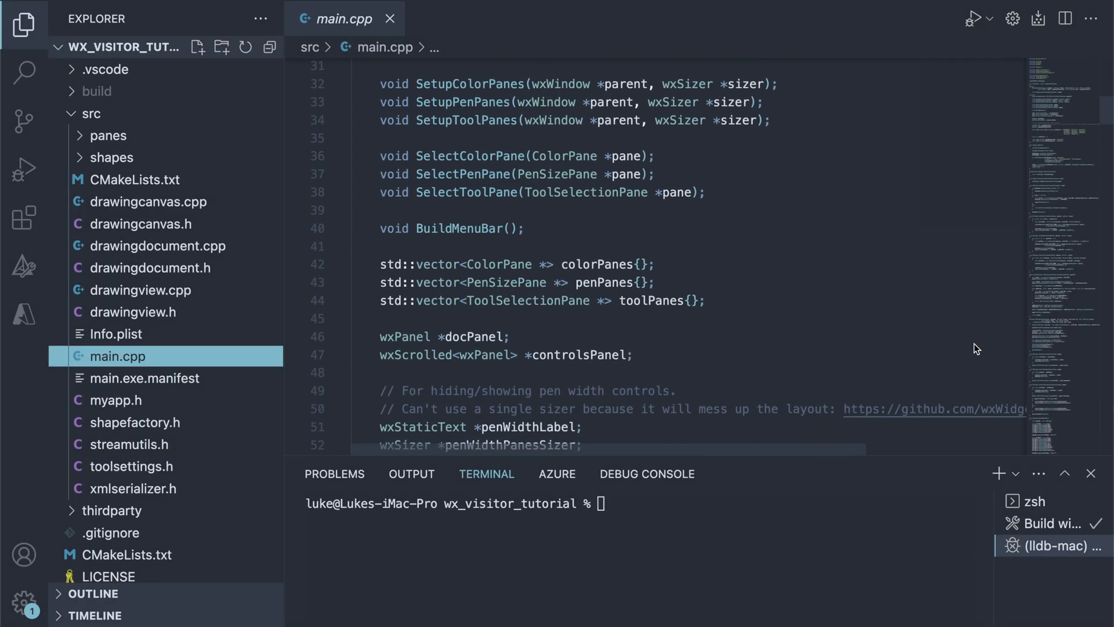
scroll(975, 348, down, 2)
scroll(974, 349, down, 2)
scroll(975, 348, down, 3)
scroll(975, 349, down, 3)
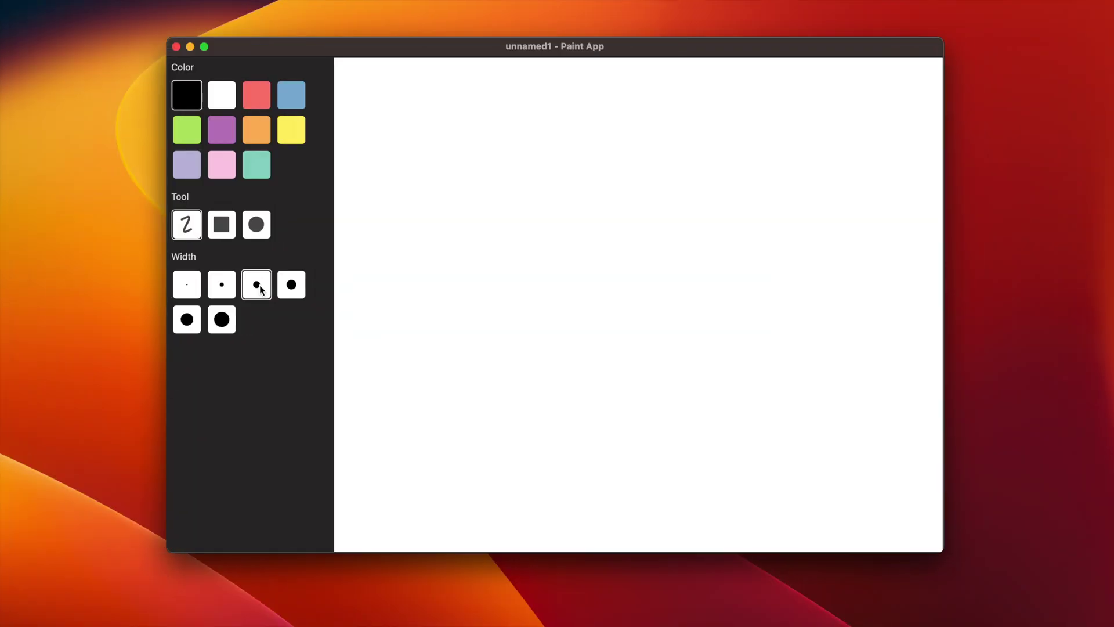
- Draw a black pen zigzag, then a trail of pink circles on the right
drag(439, 150, 521, 262)
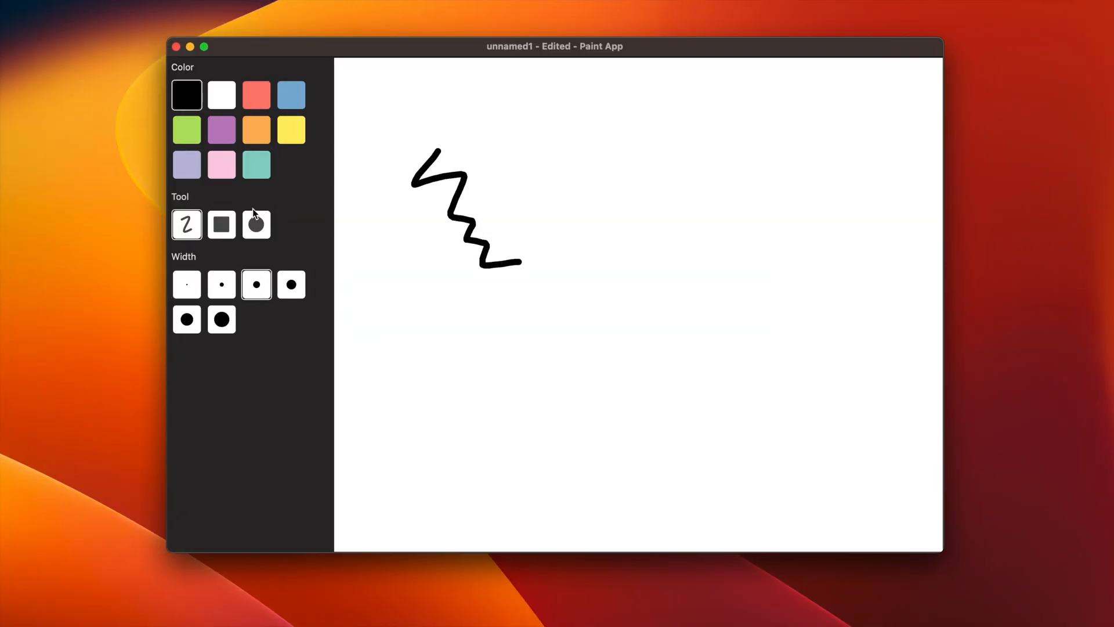
click(219, 172)
click(258, 226)
mouse_move(774, 135)
mouse_down()
mouse_move(691, 319)
mouse_move(704, 411)
mouse_up()
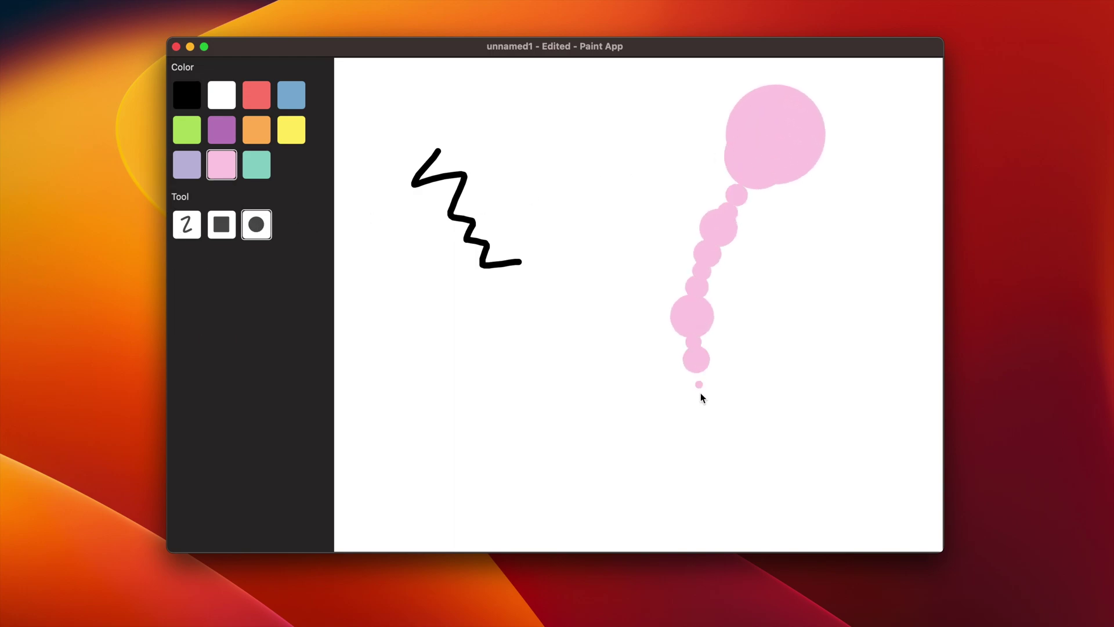
- Draw a purple square with the rectangle tool, then switch the colour to orange
click(257, 165)
click(221, 226)
click(221, 129)
mouse_move(397, 321)
mouse_down()
mouse_move(490, 420)
mouse_move(501, 416)
mouse_up()
click(257, 130)
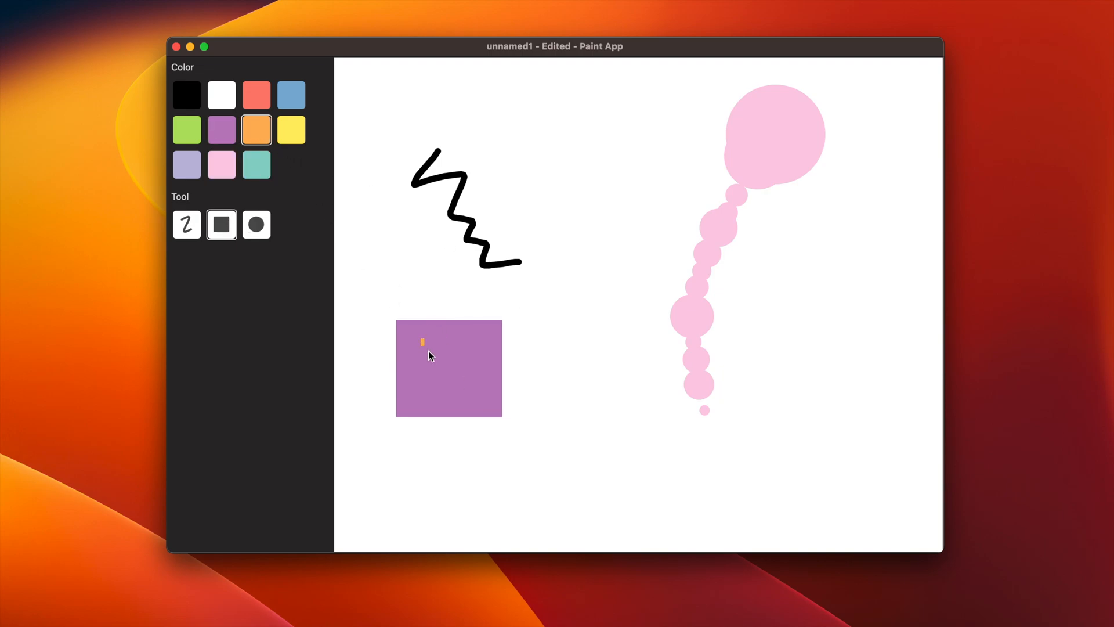